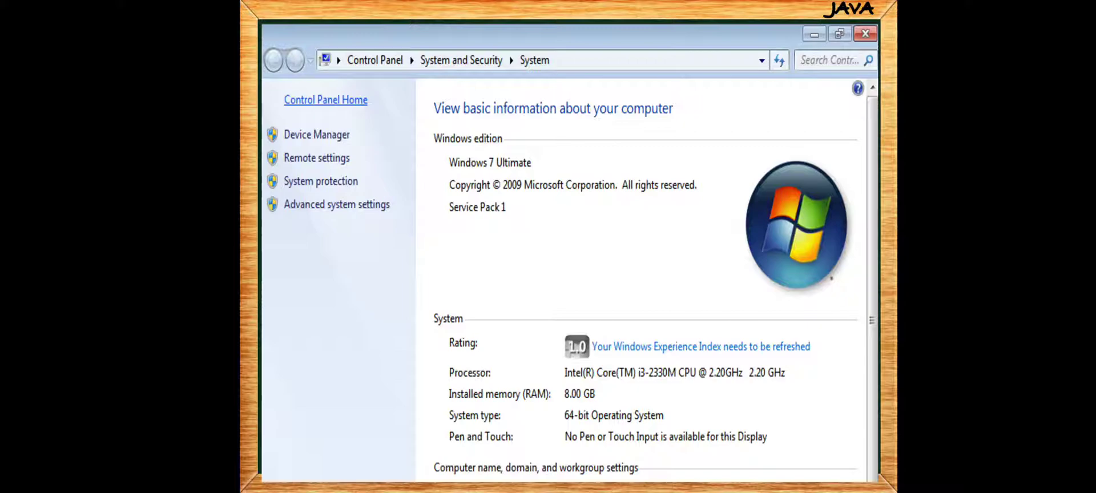
pyautogui.moveTo(476, 113)
pyautogui.mouseDown()
pyautogui.moveTo(459, 123)
pyautogui.moveTo(528, 209)
pyautogui.moveTo(457, 121)
pyautogui.mouseUp()
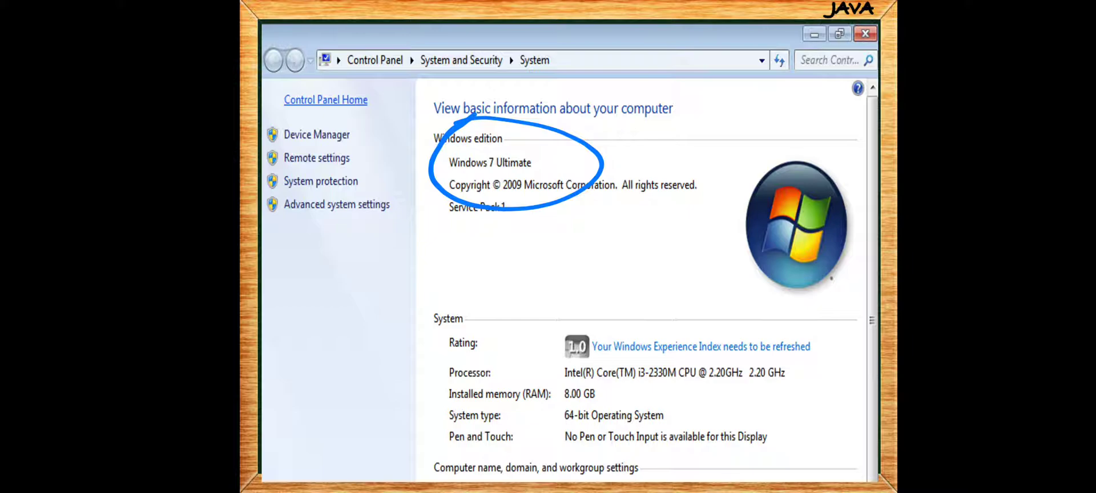
pyautogui.moveTo(593, 364)
pyautogui.mouseDown()
pyautogui.moveTo(549, 426)
pyautogui.moveTo(705, 405)
pyautogui.moveTo(594, 365)
pyautogui.mouseUp()
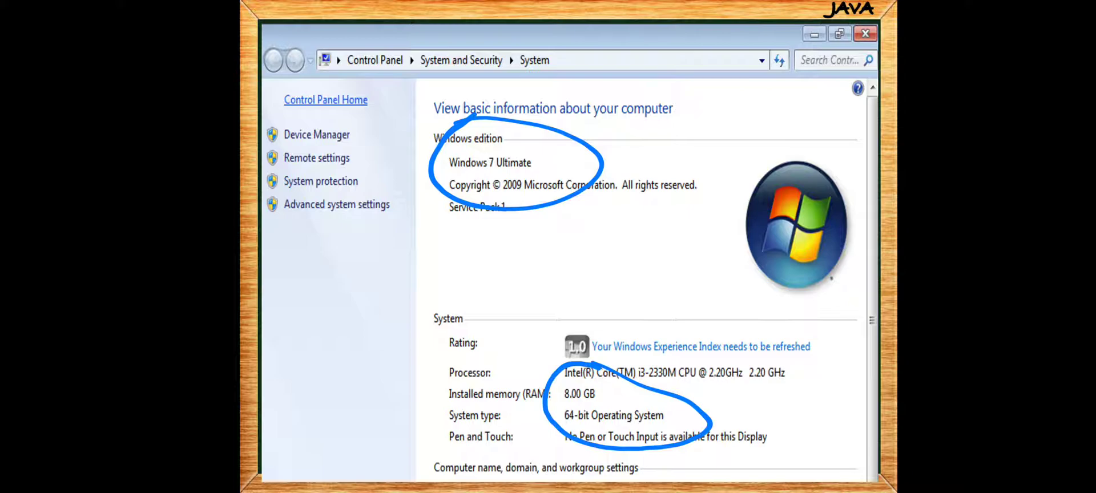
pyautogui.moveTo(597, 241)
pyautogui.mouseDown()
pyautogui.moveTo(589, 208)
pyautogui.moveTo(630, 178)
pyautogui.moveTo(665, 363)
pyautogui.mouseUp()
pyautogui.moveTo(646, 296); pyautogui.dragTo(662, 365)
pyautogui.moveTo(662, 366); pyautogui.dragTo(696, 353)
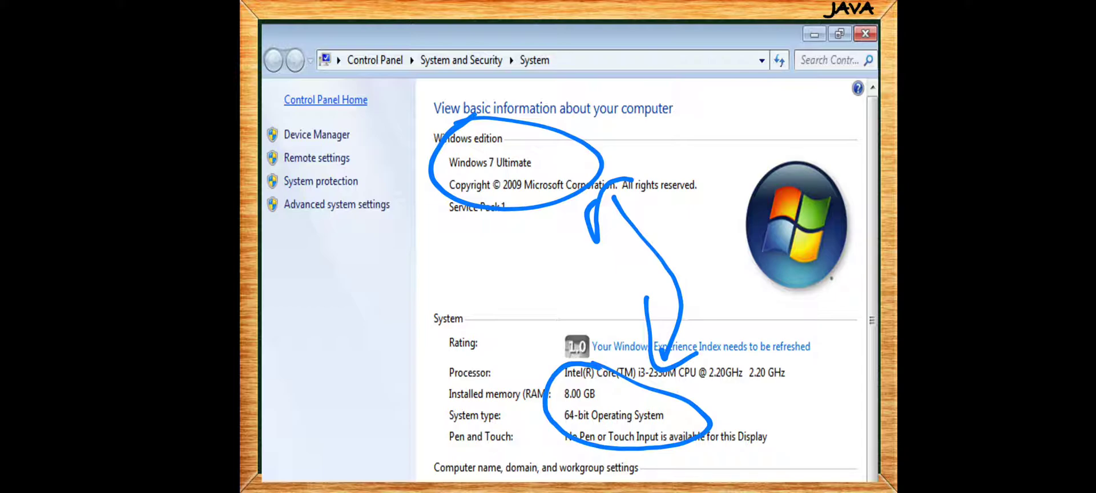
pyautogui.press('Escape')
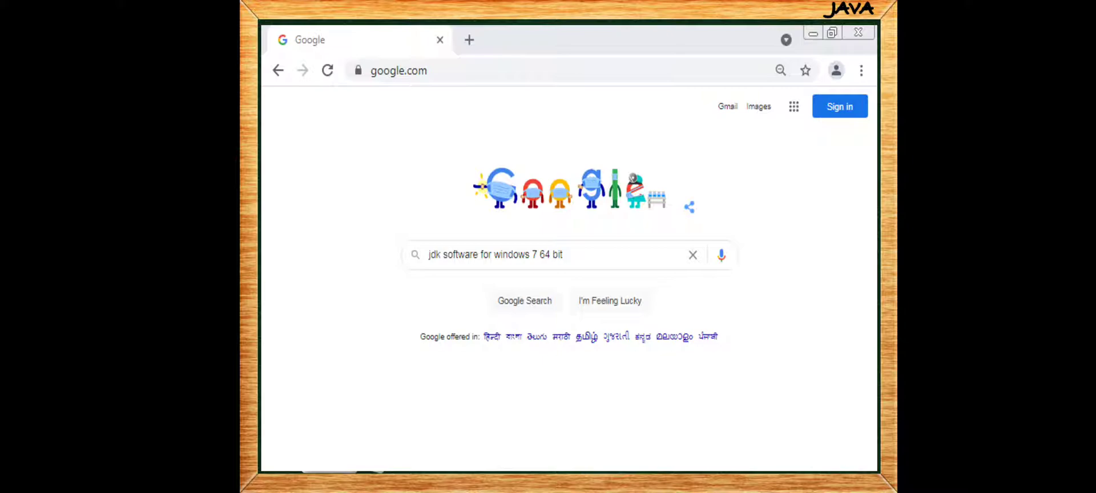
pyautogui.press('Return')
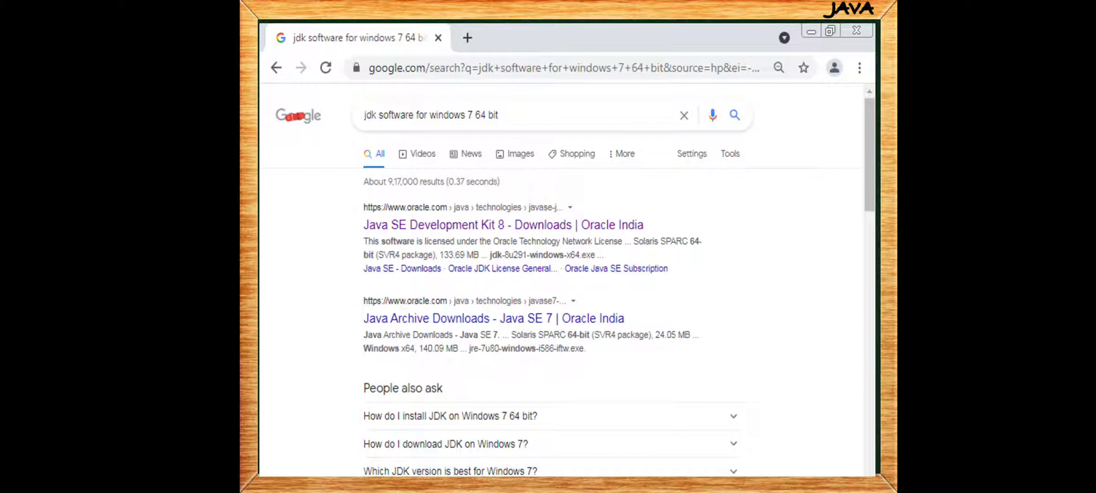
pyautogui.moveTo(491, 165)
pyautogui.mouseDown()
pyautogui.moveTo(360, 237)
pyautogui.moveTo(629, 270)
pyautogui.moveTo(461, 172)
pyautogui.mouseUp()
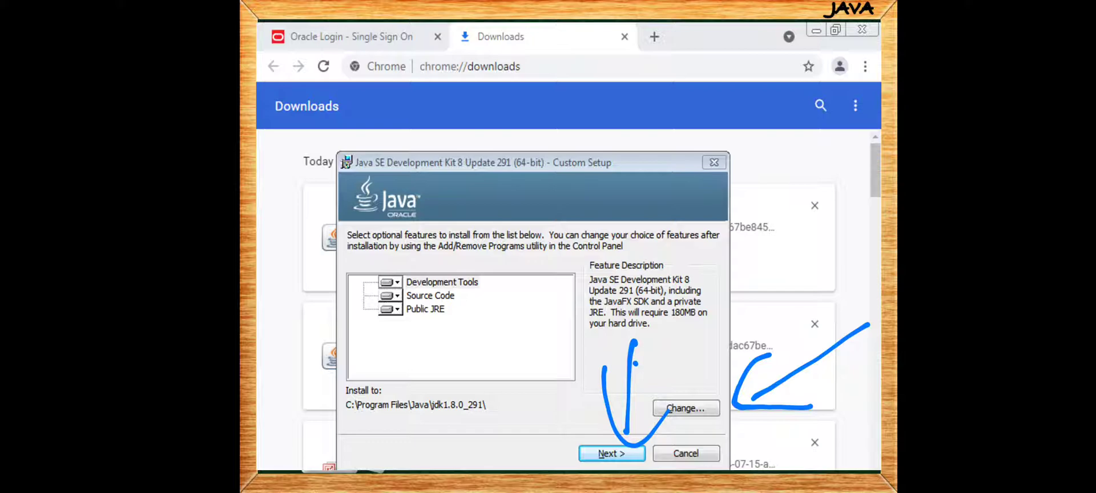
pyautogui.press('e')
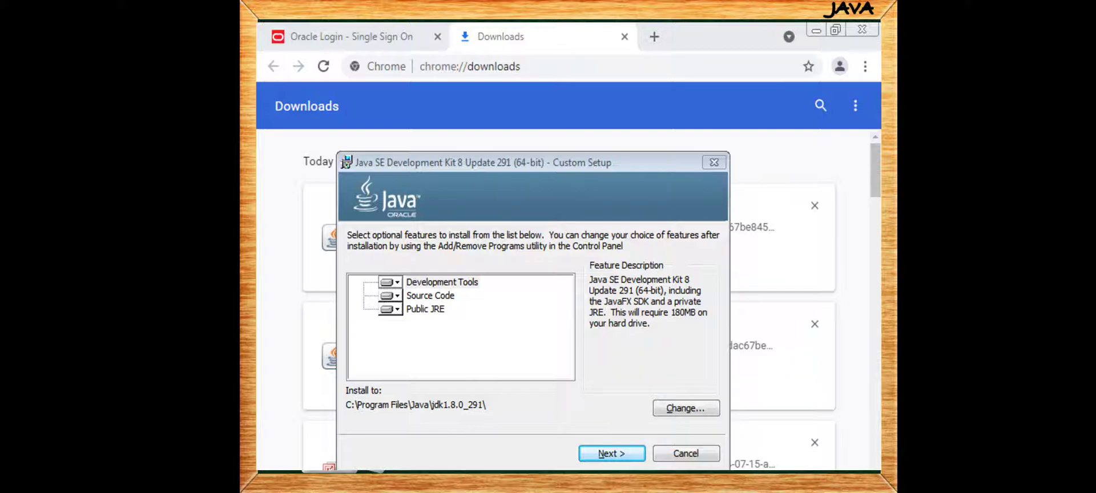
pyautogui.press('Right')
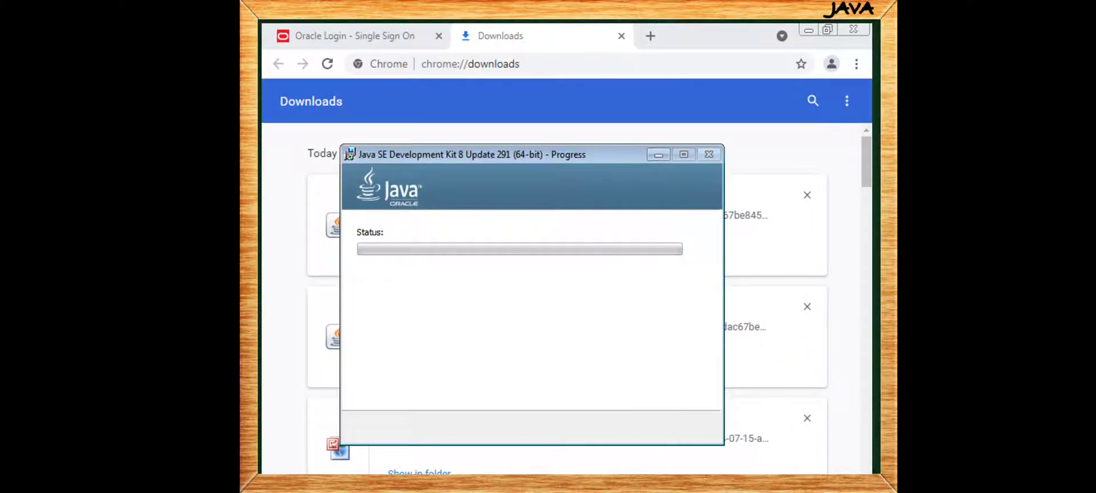
pyautogui.press('Right')
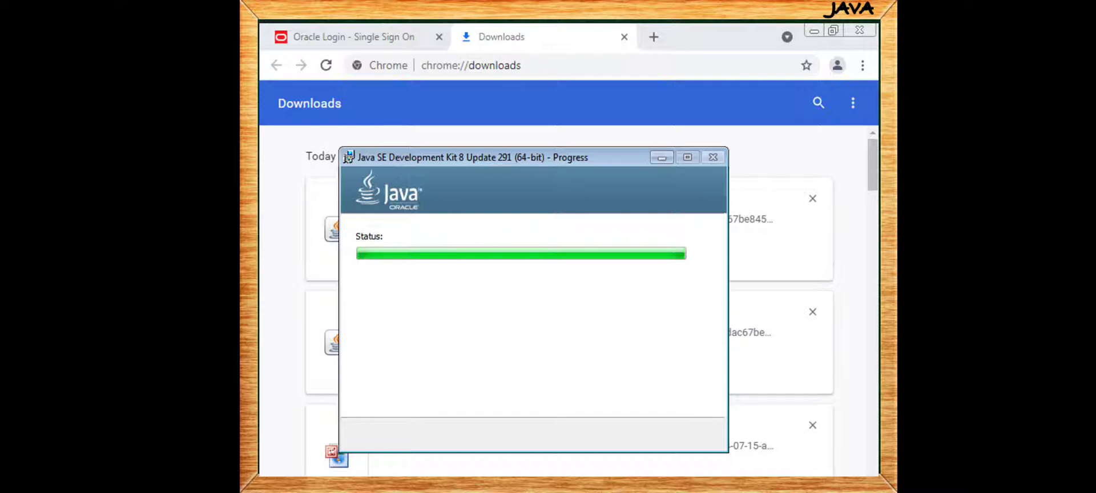
pyautogui.press('Right')
pyautogui.press('Right')
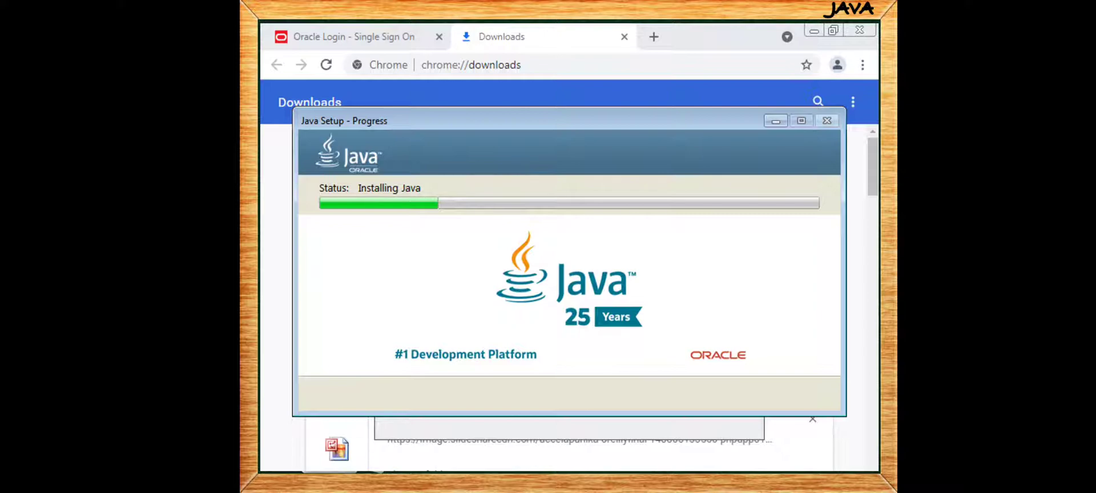
pyautogui.press('Right')
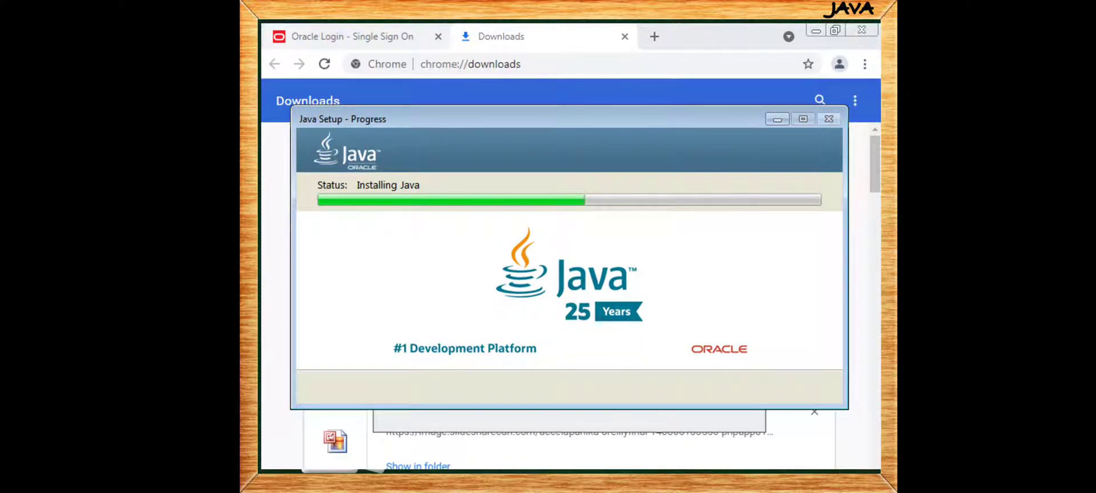
pyautogui.press('Right')
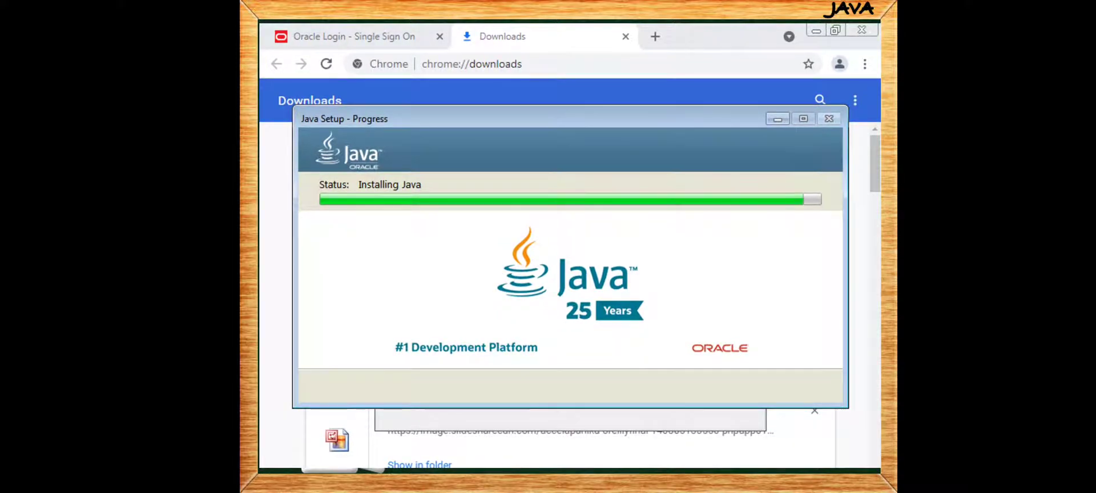
pyautogui.press('Right')
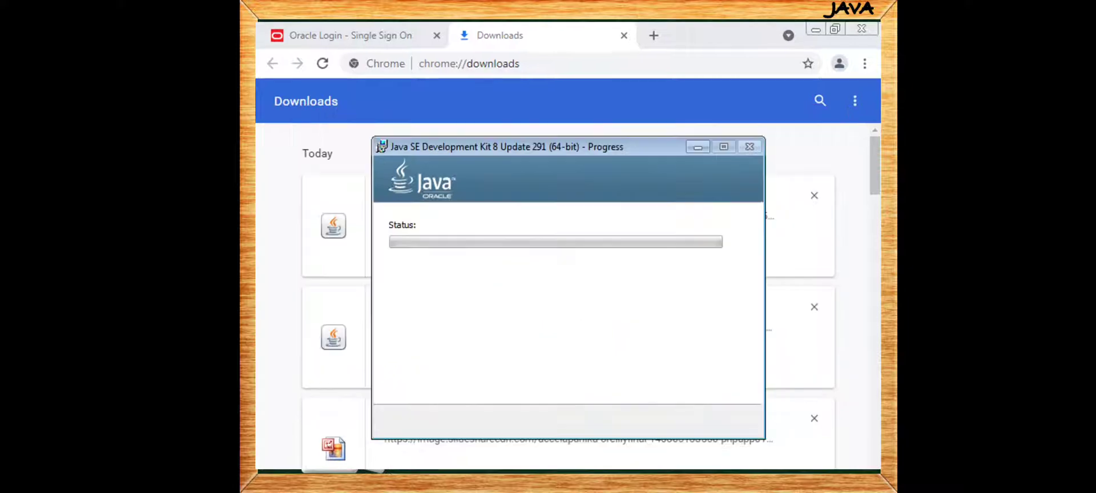
pyautogui.press('Right')
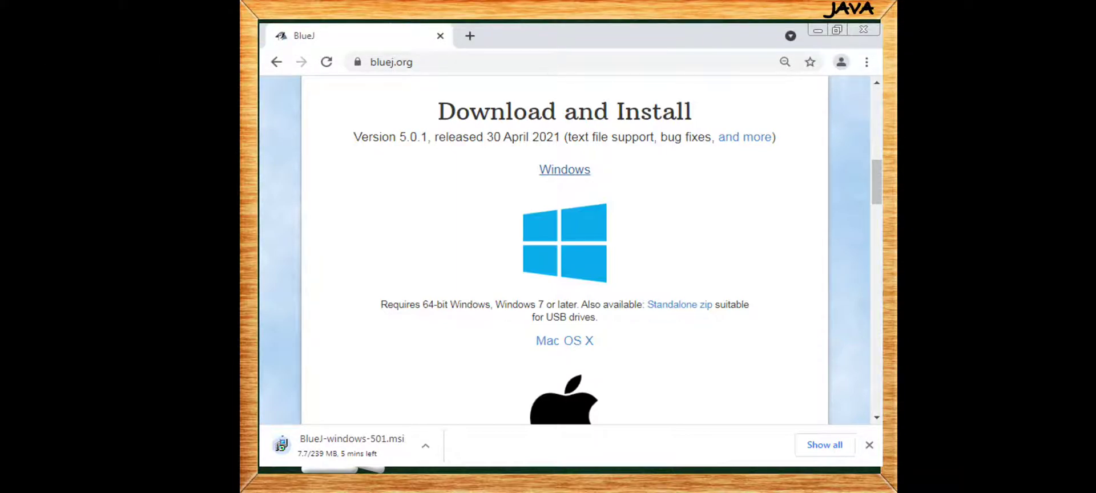
pyautogui.moveTo(766, 406); pyautogui.dragTo(751, 447)
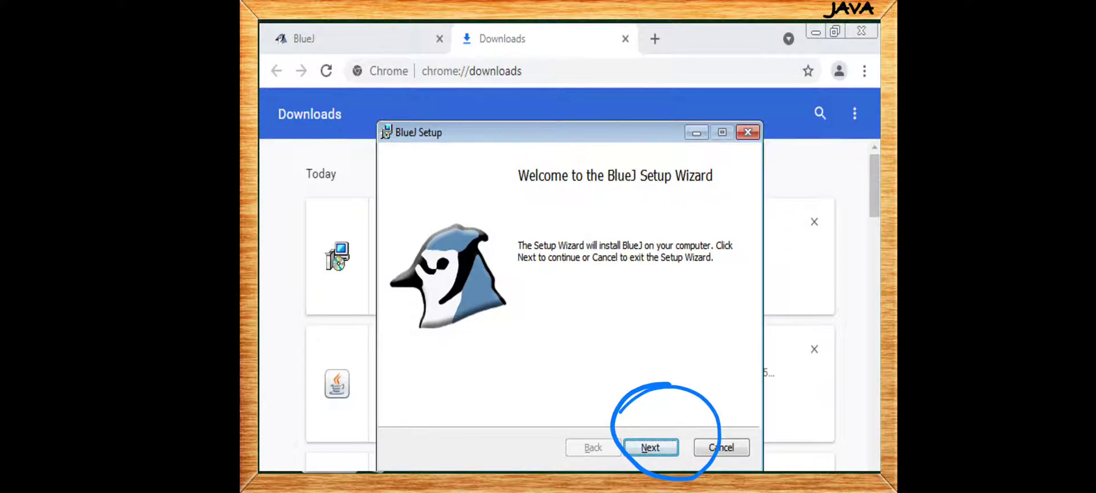
pyautogui.press('Return')
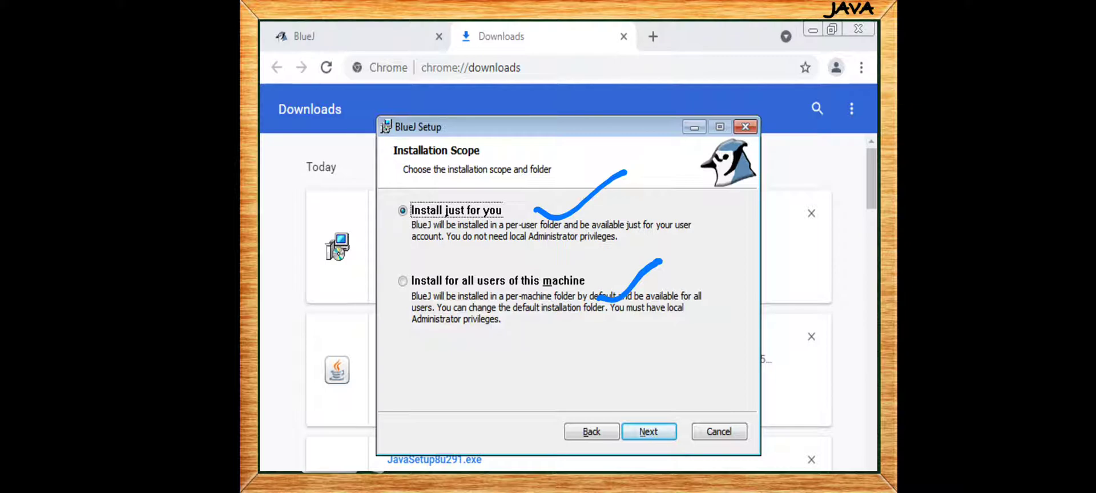
pyautogui.moveTo(656, 381)
pyautogui.mouseDown()
pyautogui.moveTo(622, 420)
pyautogui.moveTo(720, 411)
pyautogui.moveTo(628, 420)
pyautogui.mouseUp()
pyautogui.moveTo(451, 161)
pyautogui.mouseDown()
pyautogui.moveTo(516, 231)
pyautogui.moveTo(425, 187)
pyautogui.mouseUp()
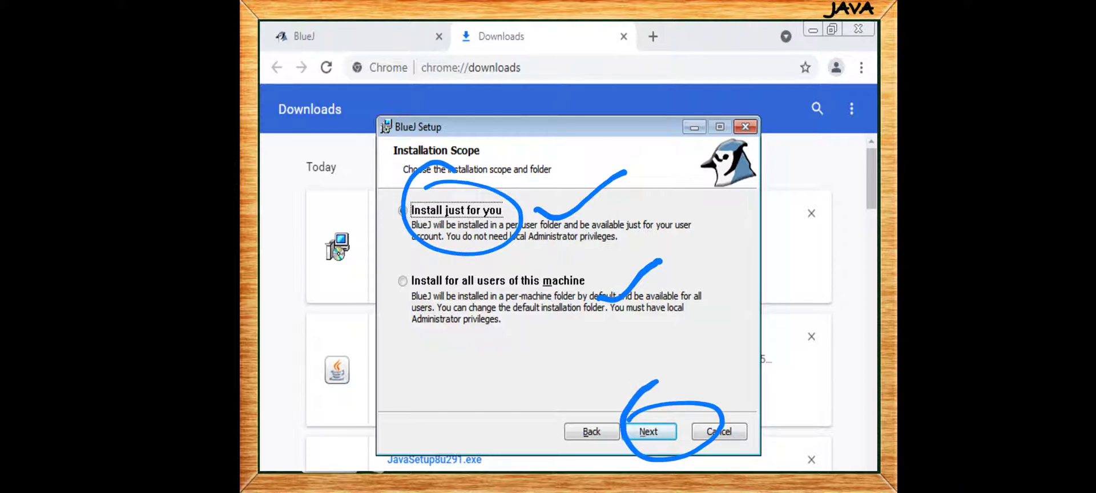
pyautogui.moveTo(723, 346); pyautogui.dragTo(697, 396)
pyautogui.moveTo(705, 347)
pyautogui.mouseDown()
pyautogui.moveTo(723, 408)
pyautogui.moveTo(745, 390)
pyautogui.mouseUp()
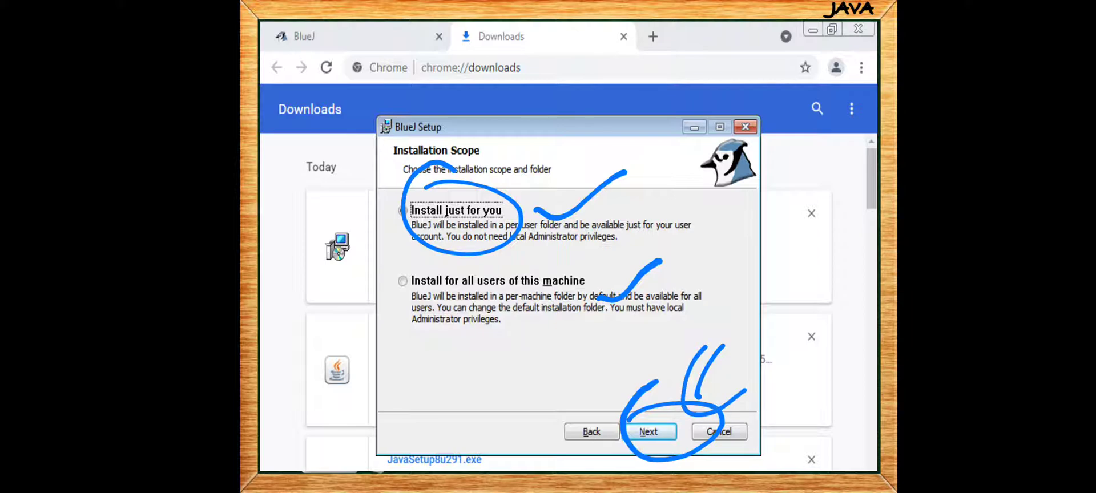
pyautogui.press('e')
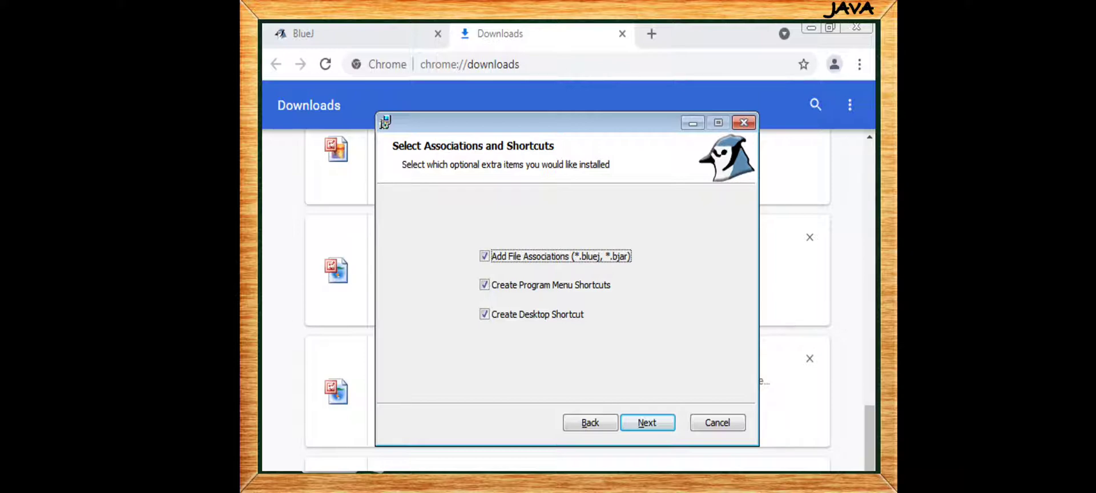
pyautogui.moveTo(531, 301)
pyautogui.mouseDown()
pyautogui.moveTo(523, 361)
pyautogui.moveTo(583, 313)
pyautogui.mouseUp()
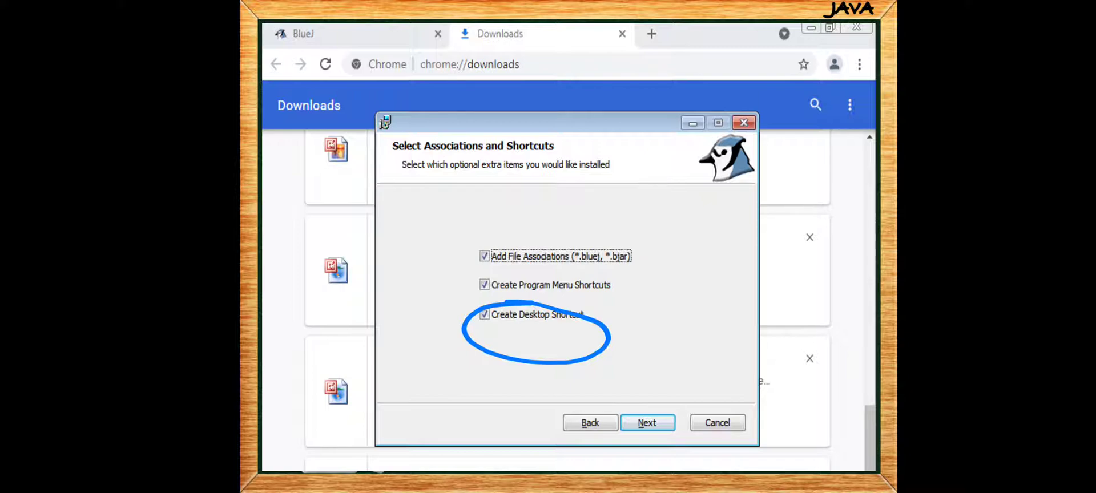
pyautogui.moveTo(649, 268); pyautogui.dragTo(755, 300)
pyautogui.moveTo(621, 290); pyautogui.dragTo(715, 336)
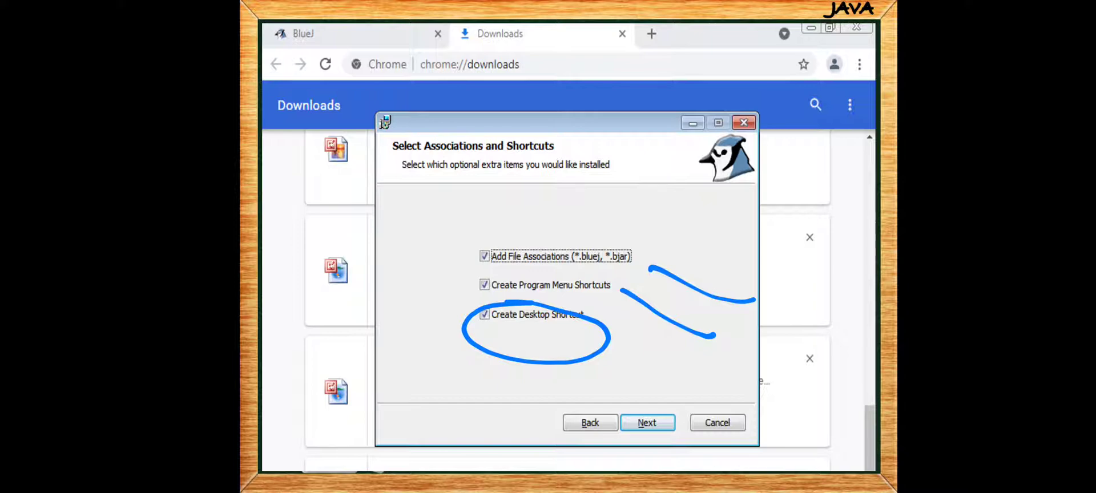
pyautogui.moveTo(652, 376)
pyautogui.mouseDown()
pyautogui.moveTo(699, 402)
pyautogui.moveTo(622, 396)
pyautogui.mouseUp()
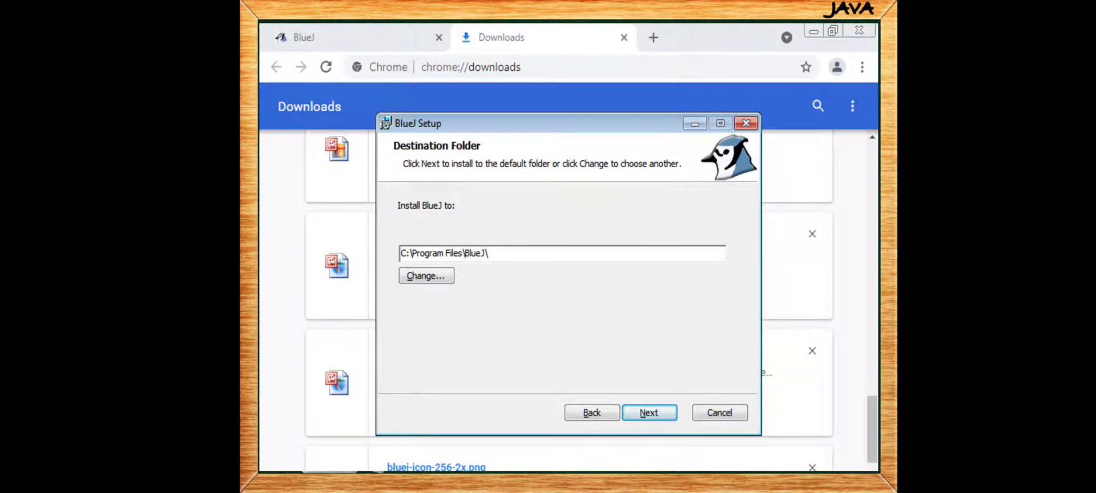
pyautogui.moveTo(427, 210)
pyautogui.mouseDown()
pyautogui.moveTo(545, 254)
pyautogui.moveTo(394, 239)
pyautogui.mouseUp()
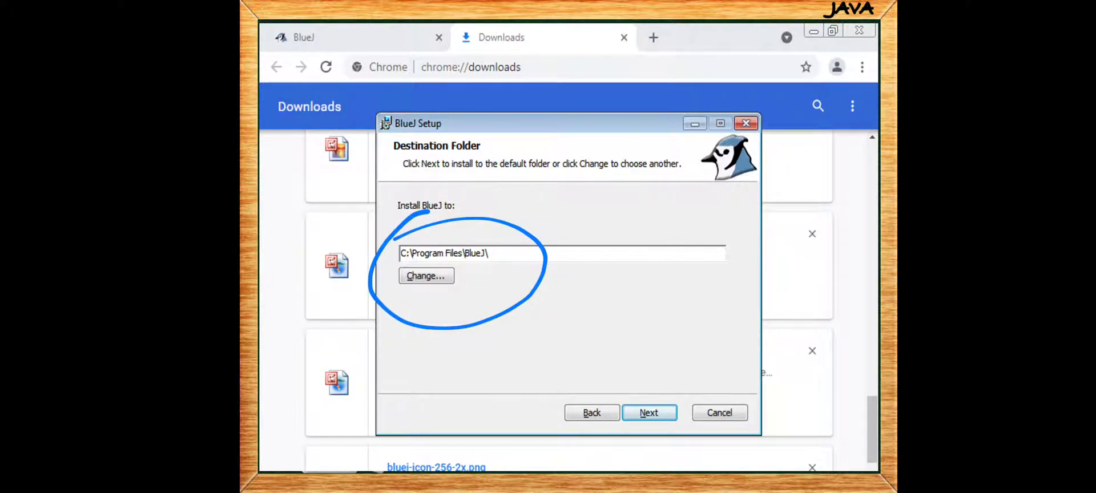
pyautogui.moveTo(467, 303)
pyautogui.mouseDown()
pyautogui.moveTo(449, 329)
pyautogui.moveTo(489, 291)
pyautogui.mouseUp()
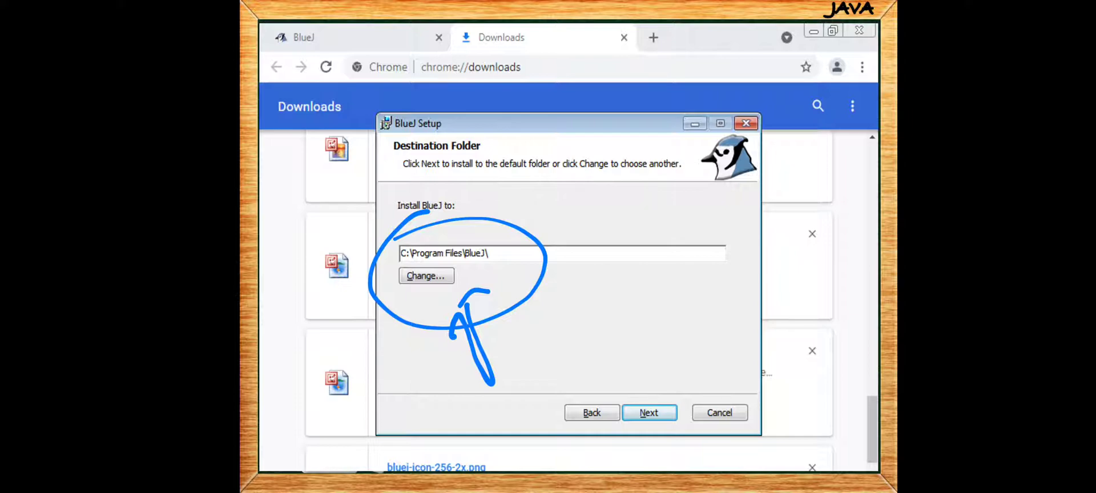
pyautogui.moveTo(675, 346)
pyautogui.mouseDown()
pyautogui.moveTo(639, 455)
pyautogui.moveTo(598, 410)
pyautogui.mouseUp()
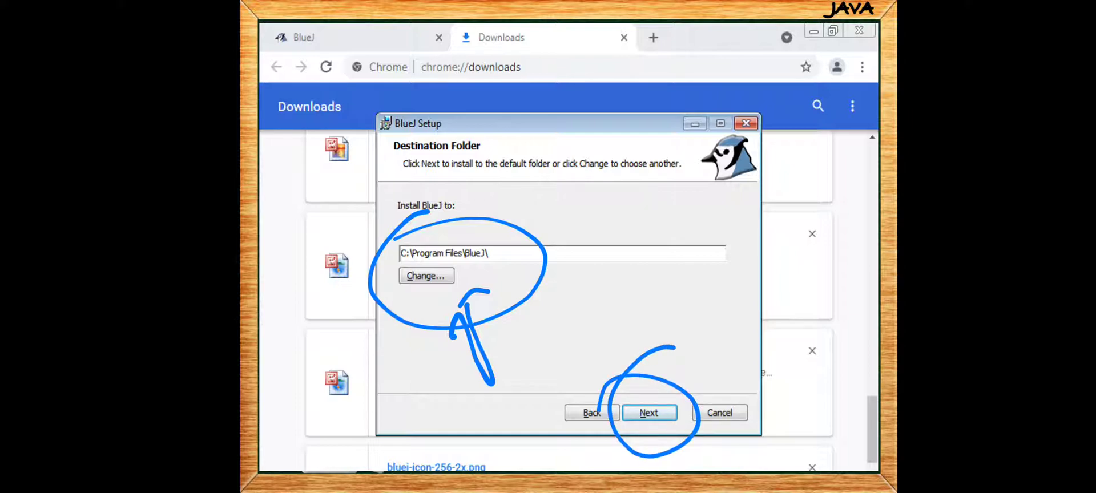
pyautogui.press('e')
pyautogui.press('Right')
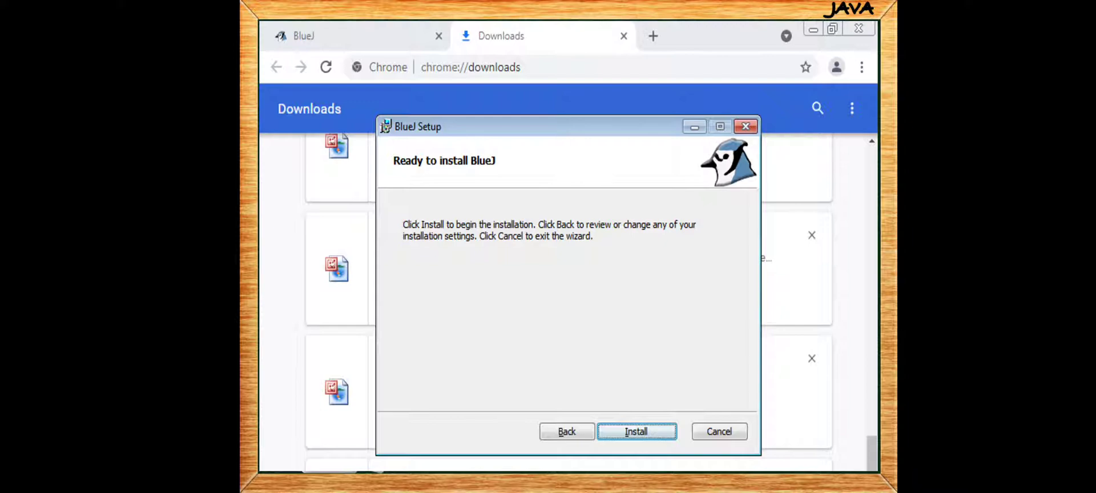
pyautogui.moveTo(619, 381)
pyautogui.mouseDown()
pyautogui.moveTo(596, 397)
pyautogui.moveTo(690, 422)
pyautogui.moveTo(618, 412)
pyautogui.mouseUp()
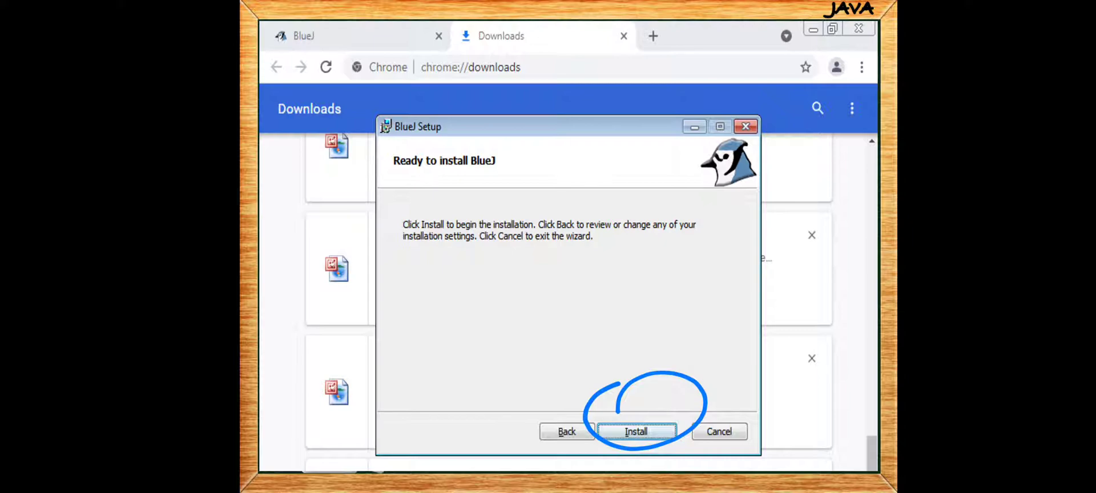
pyautogui.hotkey('ctrl', 'z')
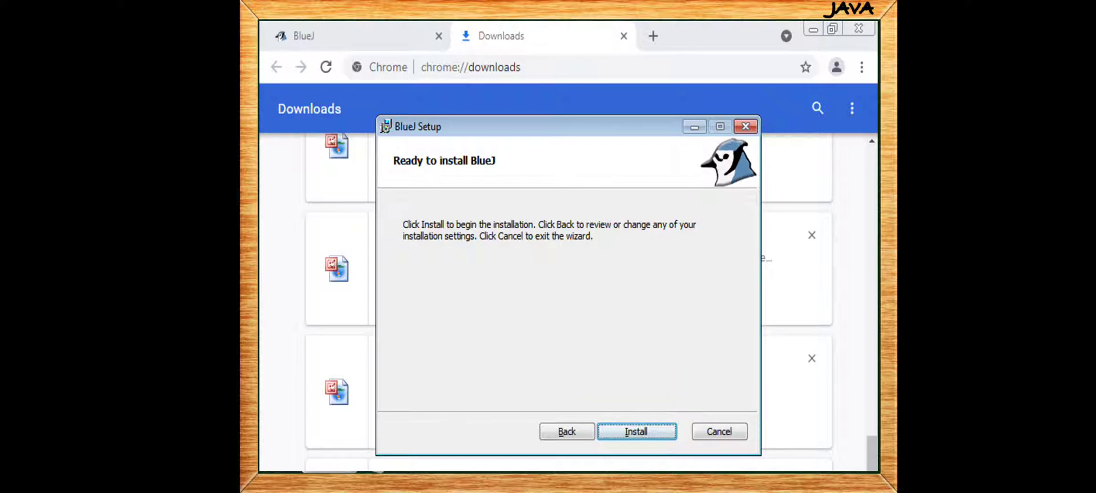
pyautogui.press('Right')
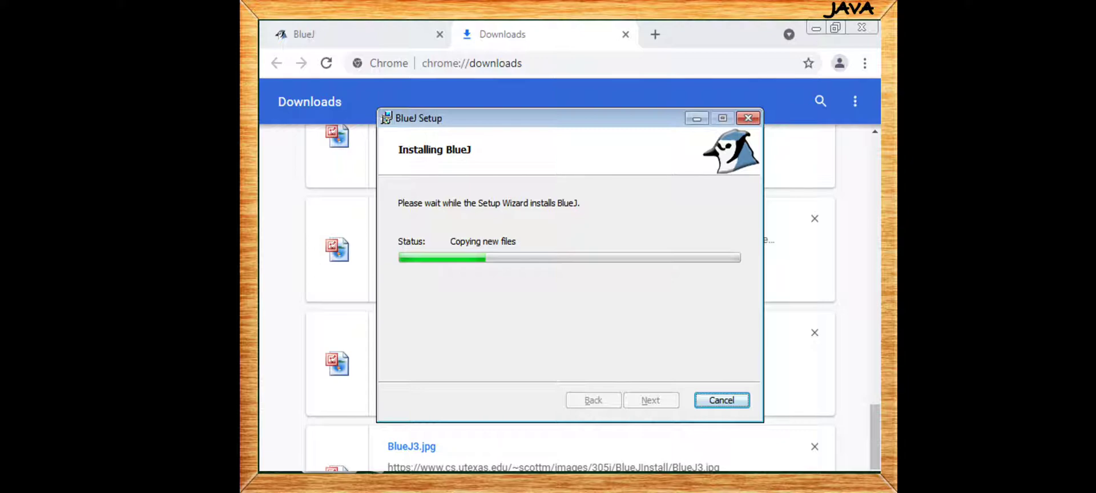
pyautogui.press('Right')
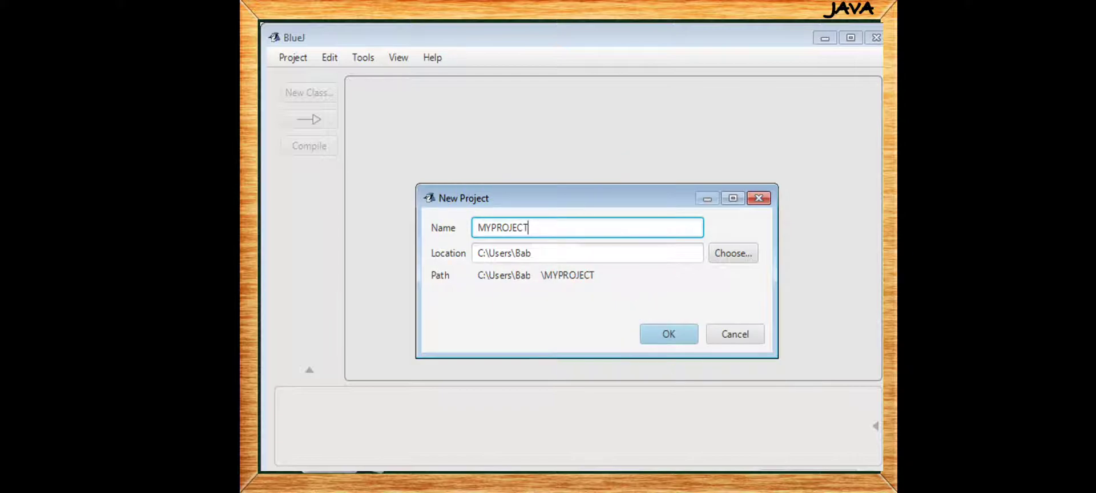
pyautogui.press('Return')
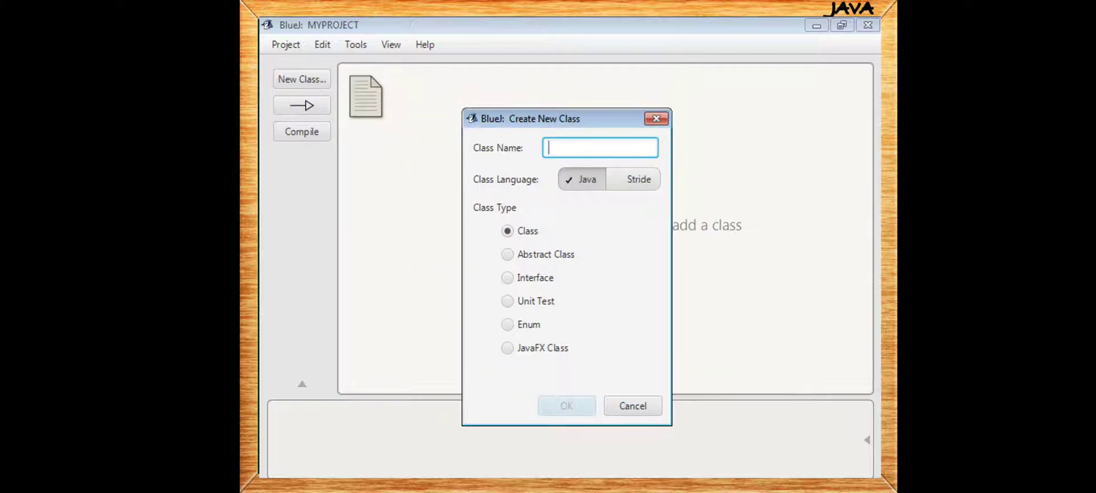
pyautogui.write('Myclass')
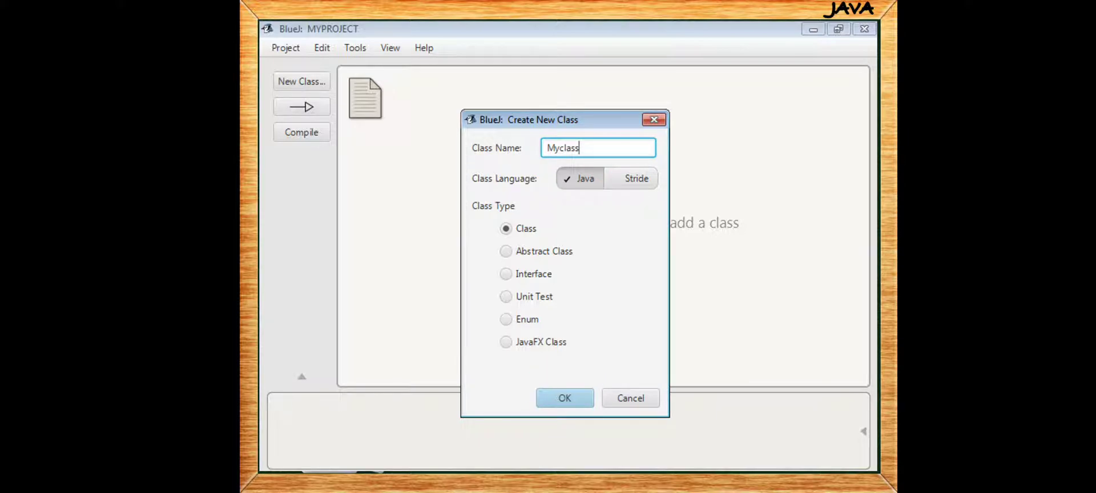
pyautogui.press('Return')
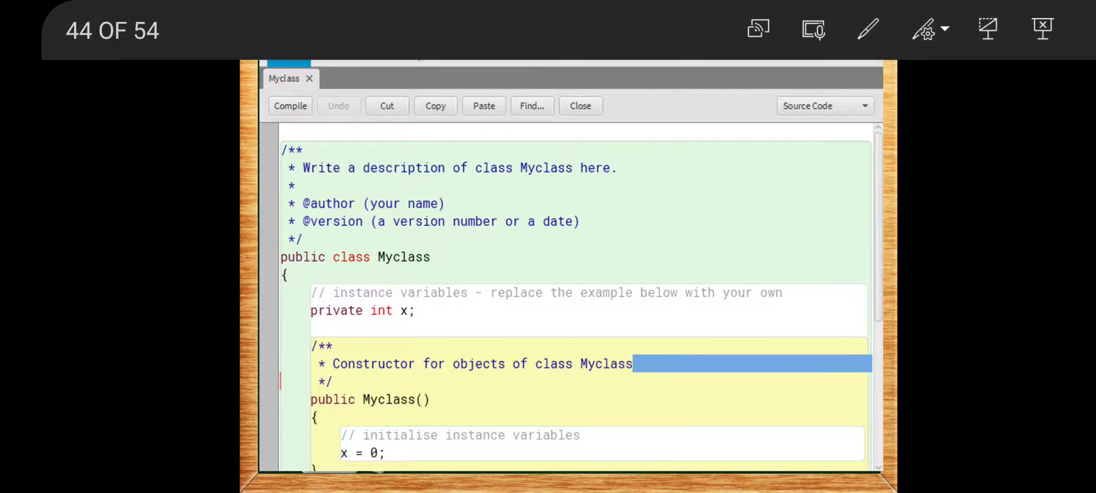
pyautogui.moveTo(521, 352)
pyautogui.mouseDown()
pyautogui.moveTo(561, 205)
pyautogui.moveTo(571, 249)
pyautogui.mouseUp()
pyautogui.moveTo(565, 323); pyautogui.dragTo(504, 291)
pyautogui.moveTo(463, 173)
pyautogui.mouseDown()
pyautogui.moveTo(502, 394)
pyautogui.moveTo(536, 158)
pyautogui.moveTo(469, 183)
pyautogui.mouseUp()
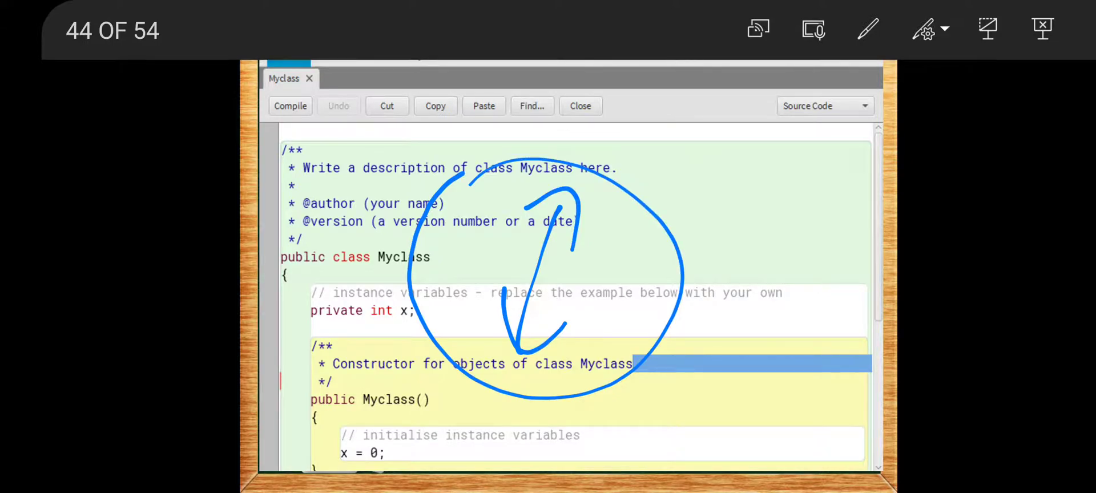
pyautogui.press('e')
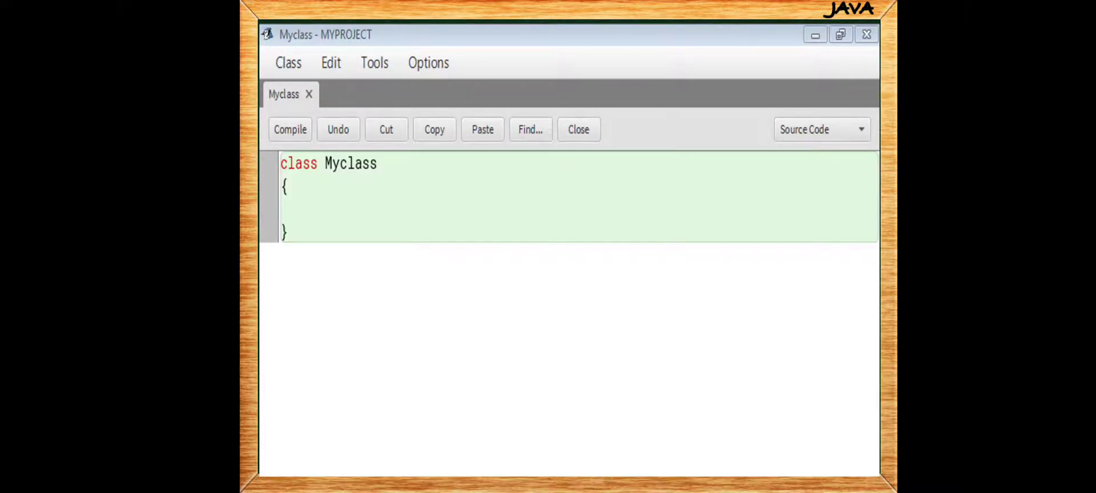
# Mark the empty Myclass body with a blue tick and circle the main method in its code, clearing each mark
pyautogui.moveTo(385, 204)
pyautogui.mouseDown()
pyautogui.moveTo(438, 204)
pyautogui.moveTo(479, 178)
pyautogui.mouseUp()
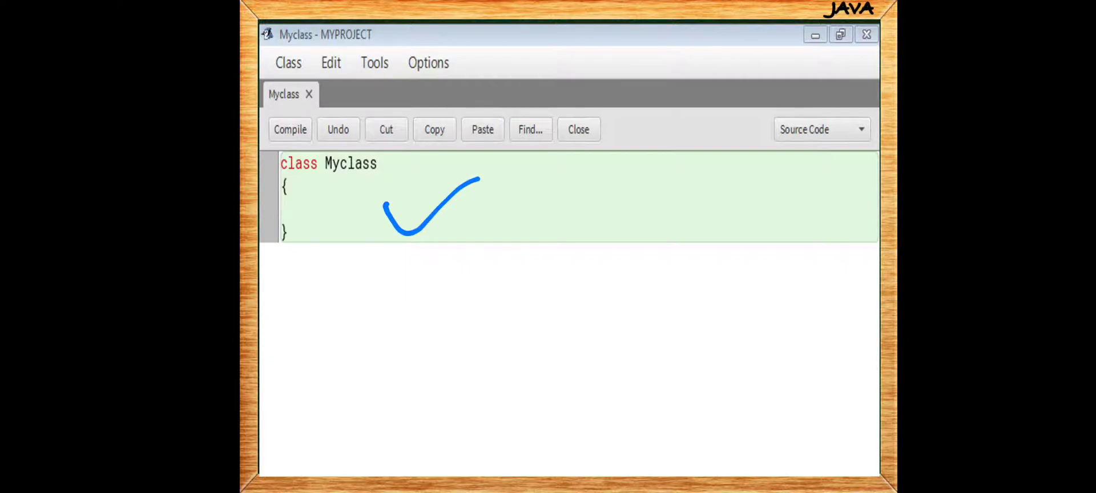
pyautogui.hotkey('ctrl', 'z')
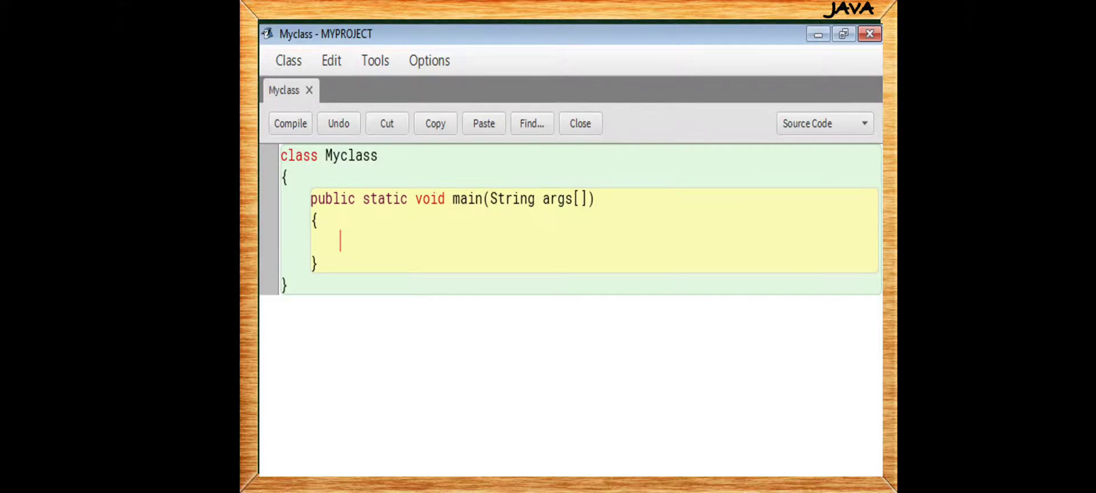
pyautogui.moveTo(478, 165)
pyautogui.mouseDown()
pyautogui.moveTo(432, 201)
pyautogui.moveTo(451, 191)
pyautogui.mouseUp()
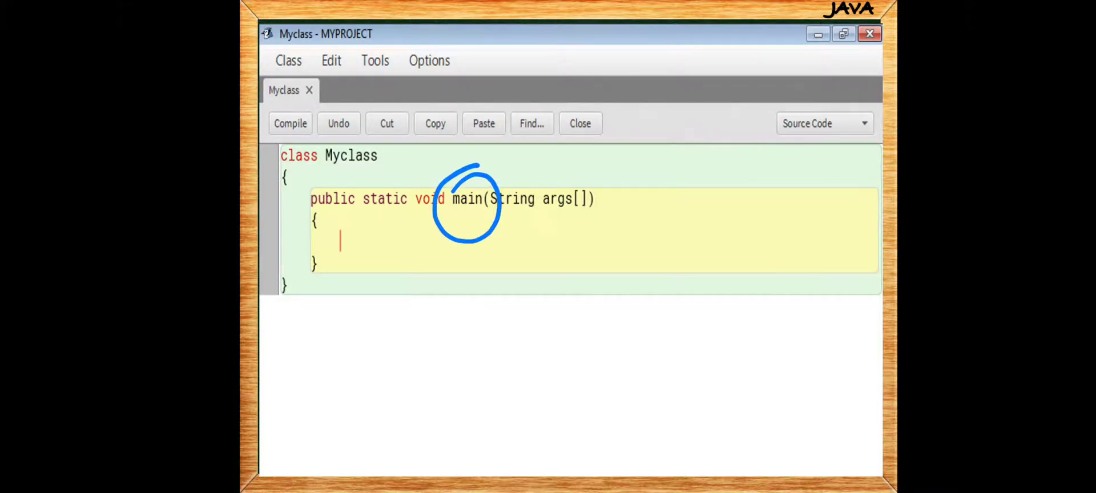
pyautogui.hotkey('ctrl', 'z')
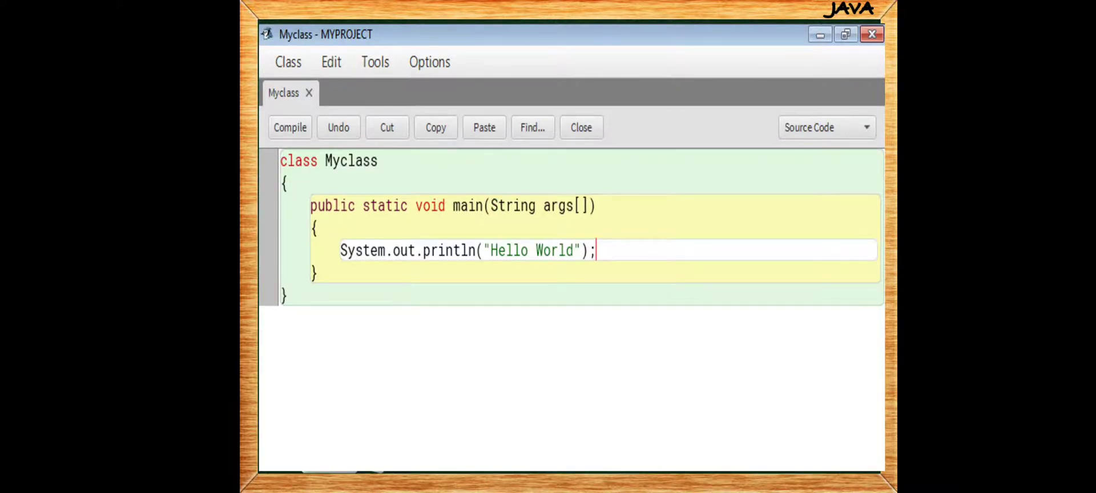
pyautogui.moveTo(562, 199)
pyautogui.mouseDown()
pyautogui.moveTo(486, 211)
pyautogui.moveTo(636, 285)
pyautogui.moveTo(522, 198)
pyautogui.mouseUp()
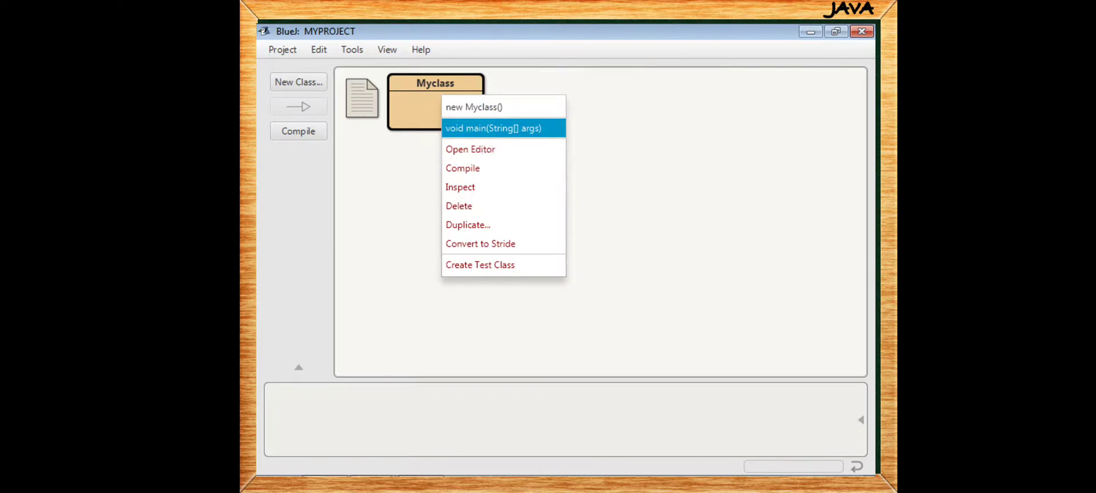
# Run the main method of Myclass with { } as its argument
pyautogui.press('Return')
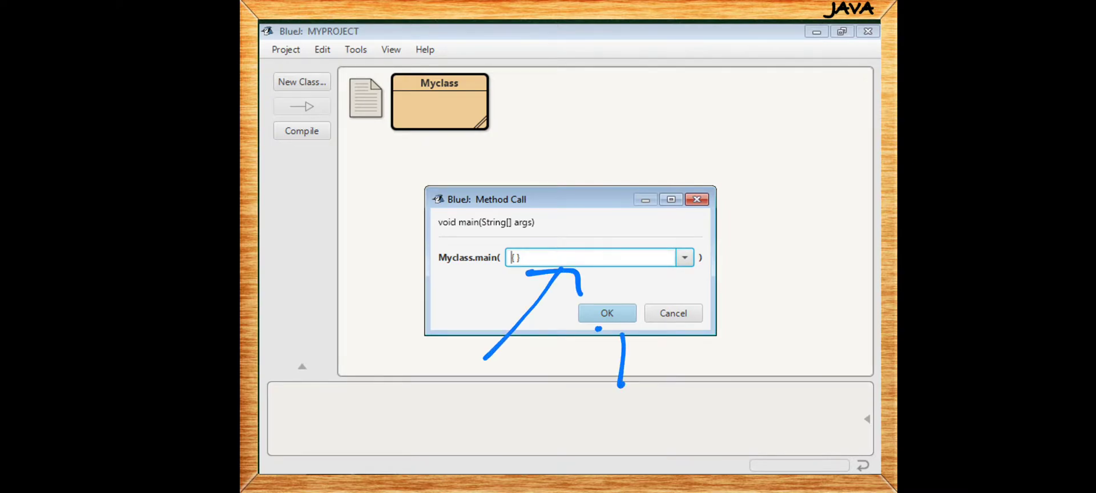
pyautogui.press('Return')
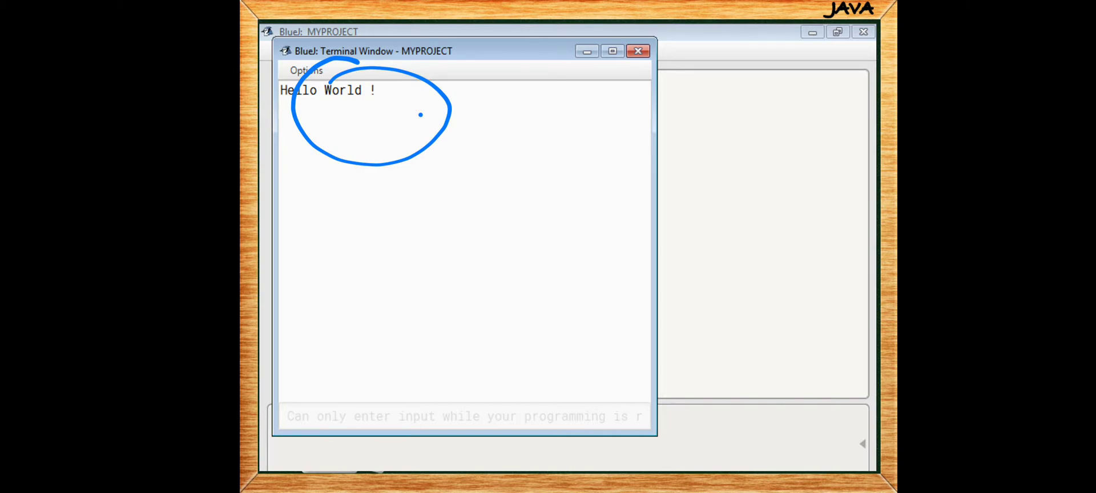
# Draw a blue arrow pointing to the circled Hello World ! output in the terminal window
pyautogui.moveTo(421, 115); pyautogui.dragTo(545, 270)
pyautogui.moveTo(408, 156); pyautogui.dragTo(450, 119)
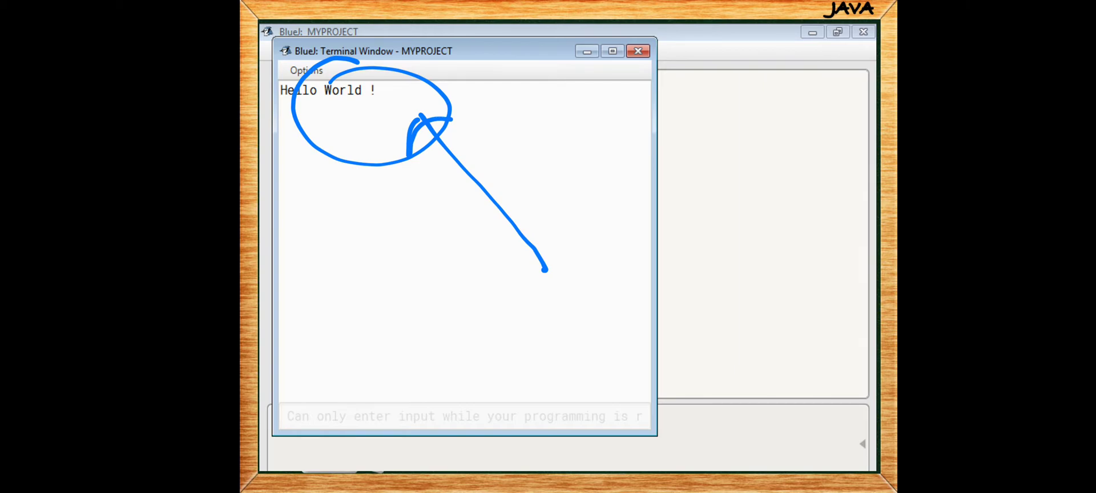